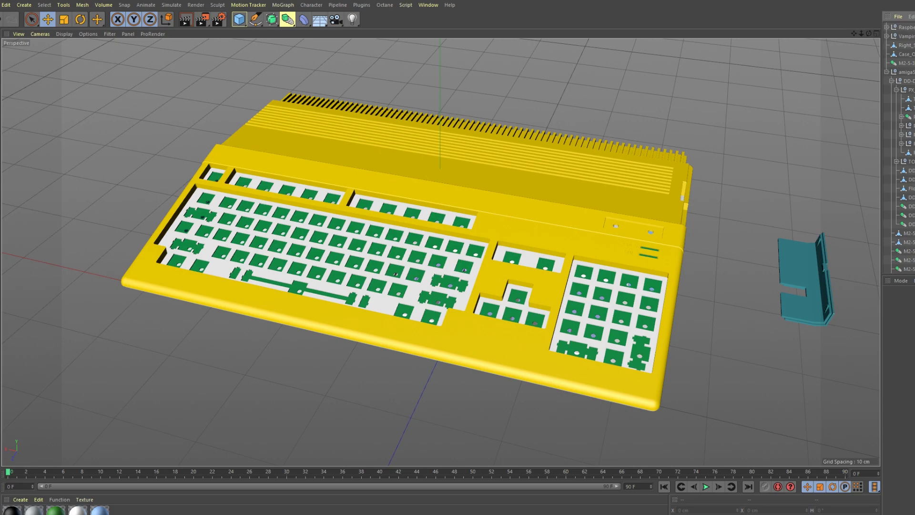
key(Delete)
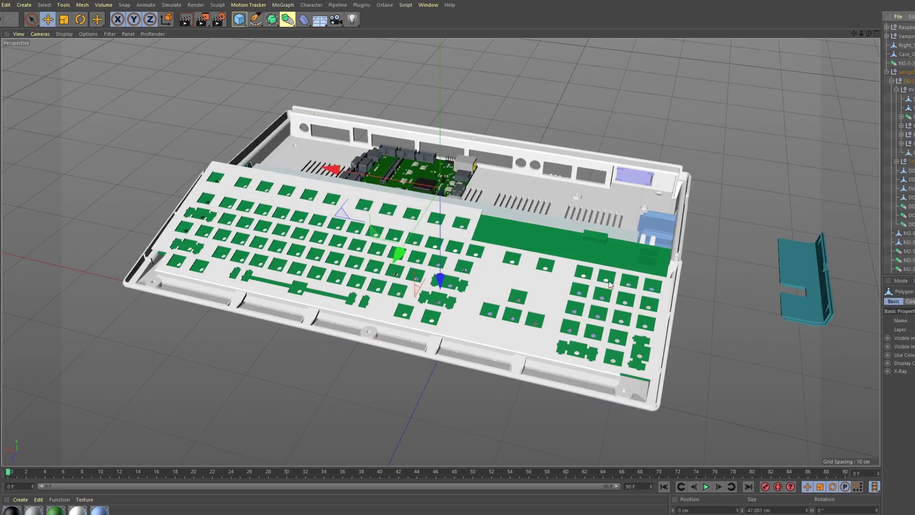
click(759, 307)
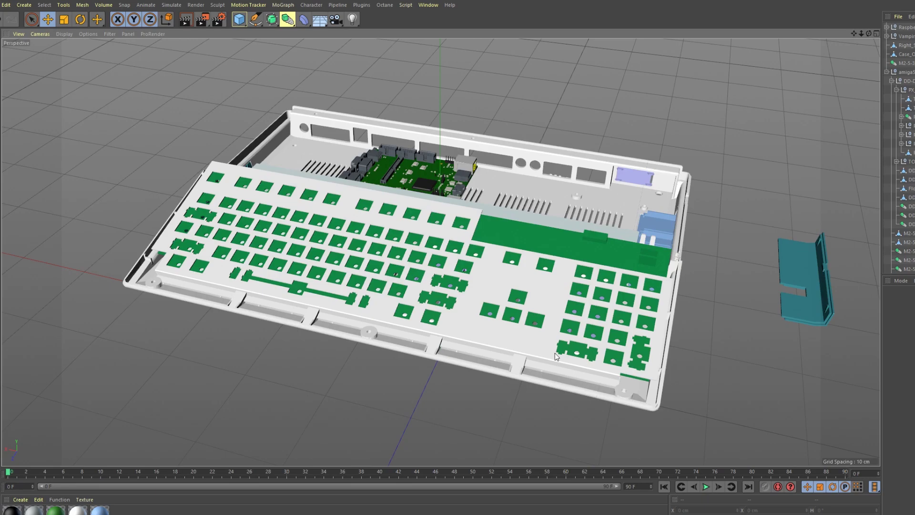
scroll(555, 355, up, 2)
scroll(558, 357, up, 2)
scroll(578, 376, up, 2)
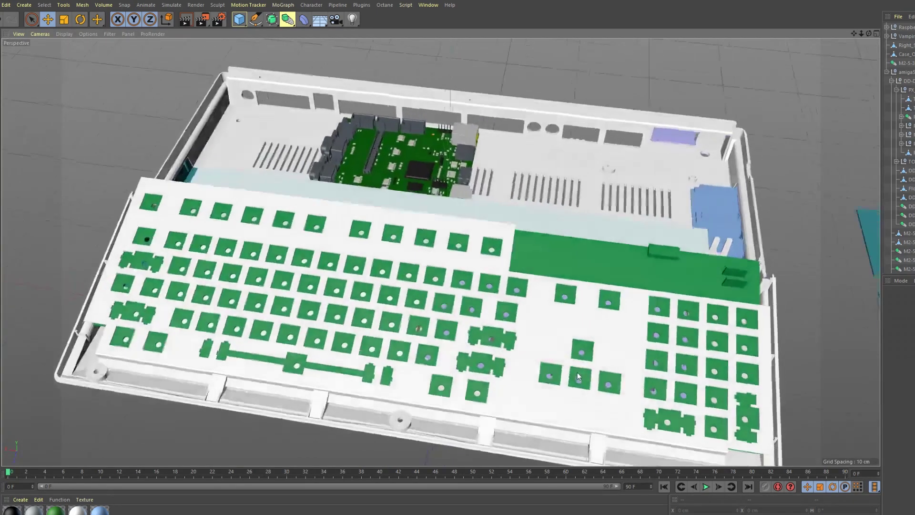
scroll(578, 373, up, 1)
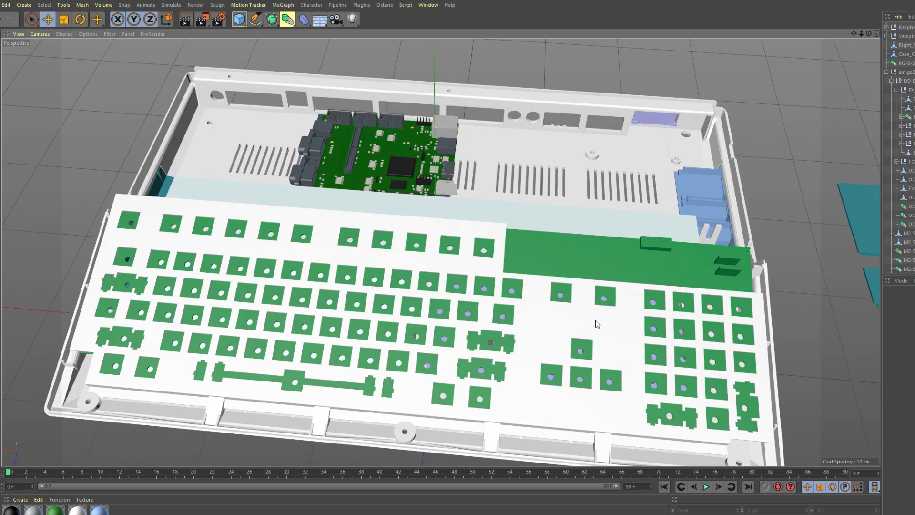
alt+drag(583, 322, 611, 329)
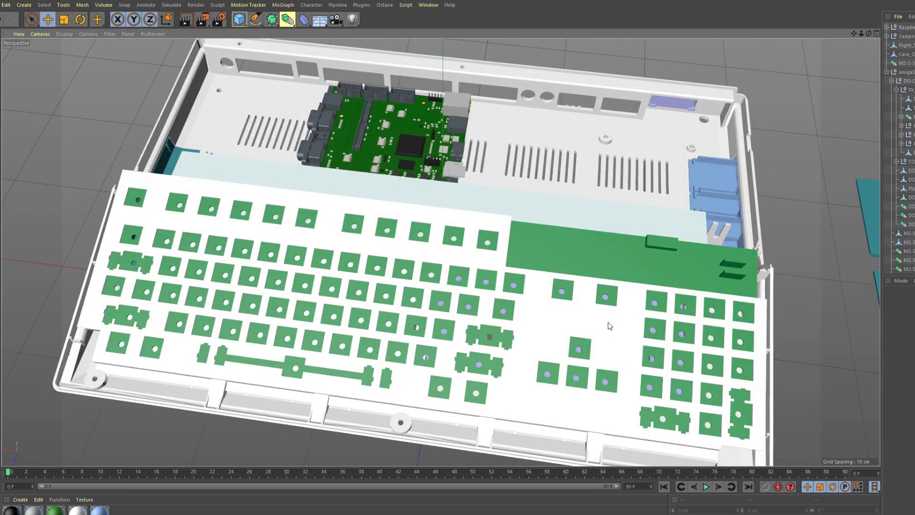
alt+drag(608, 326, 411, 331)
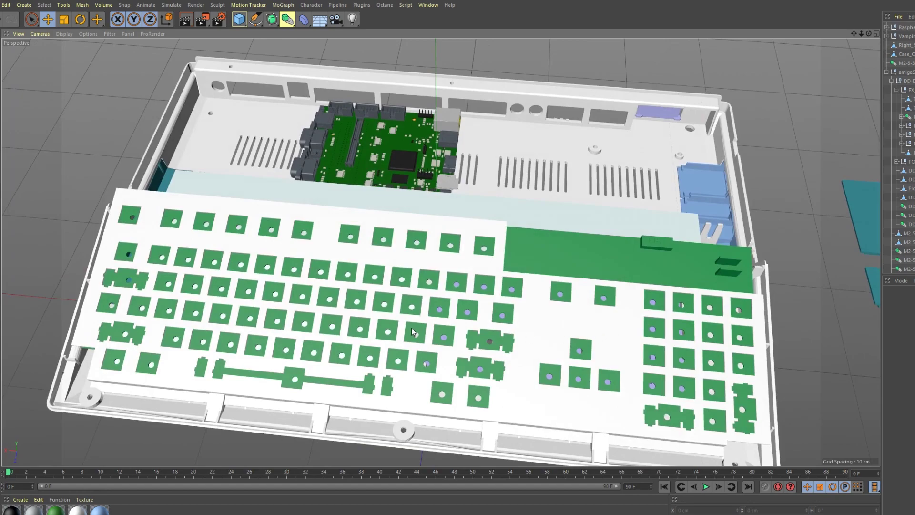
alt+drag(532, 328, 557, 312)
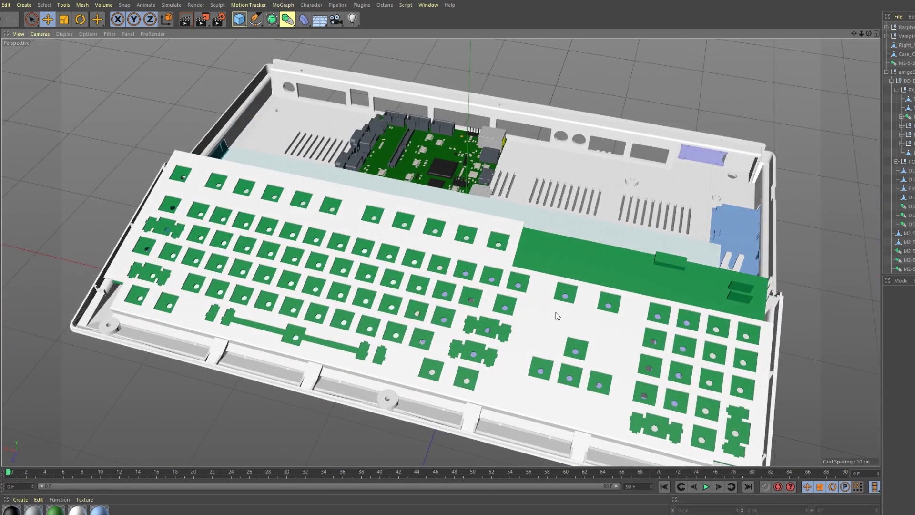
alt+drag(557, 312, 585, 332)
click(544, 317)
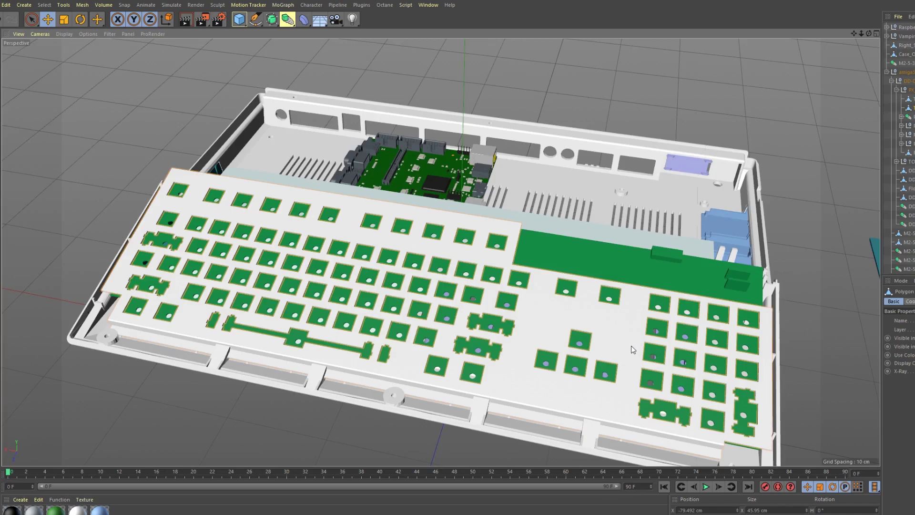
mouse_move(624, 335)
alt+mouse_down()
mouse_move(589, 337)
mouse_move(607, 326)
mouse_move(622, 336)
mouse_move(694, 298)
alt+mouse_up()
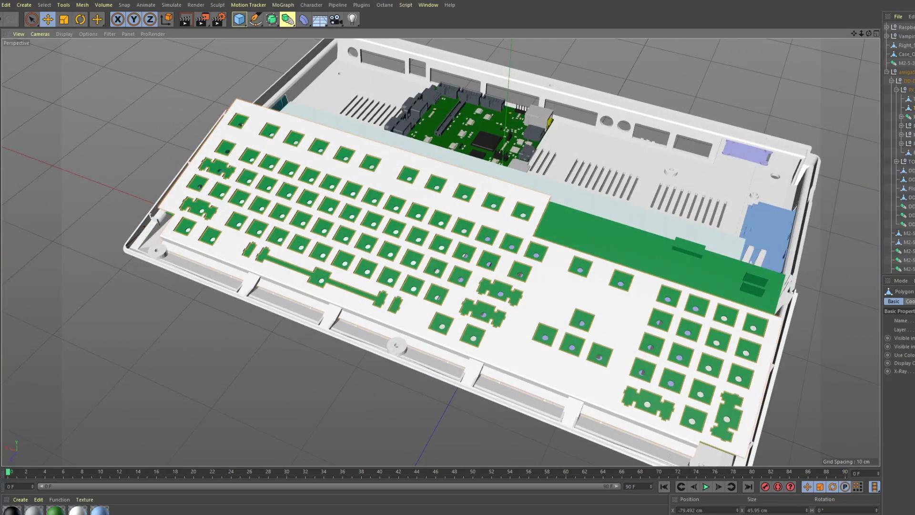
Step: Select a grouping null object in the case, then deselect it
click(910, 89)
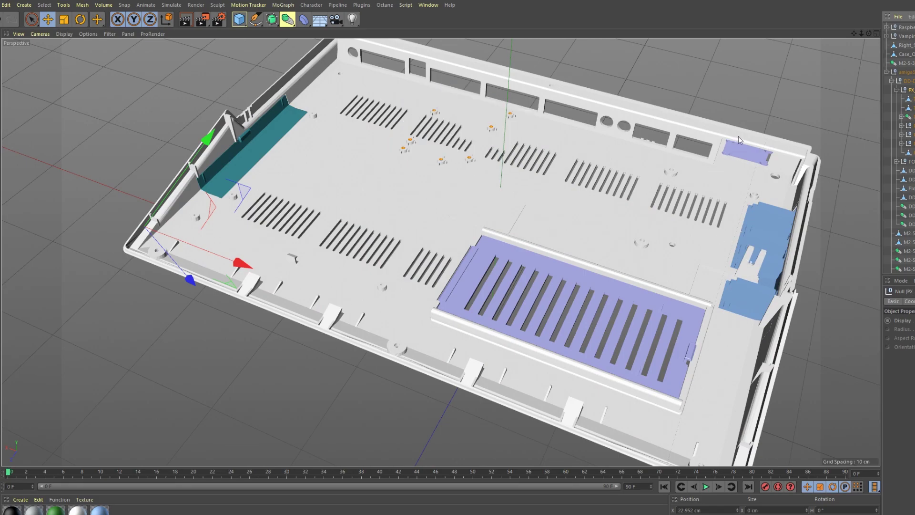
click(279, 415)
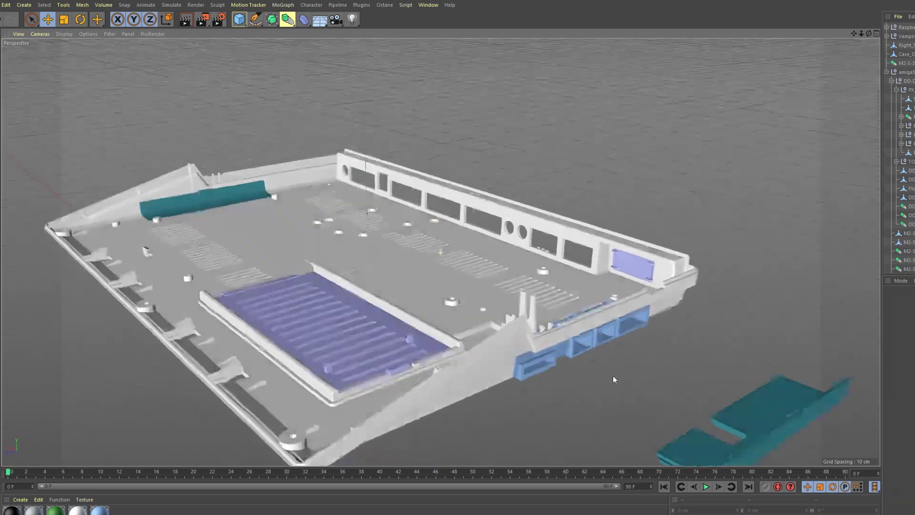
alt+drag(606, 376, 627, 394)
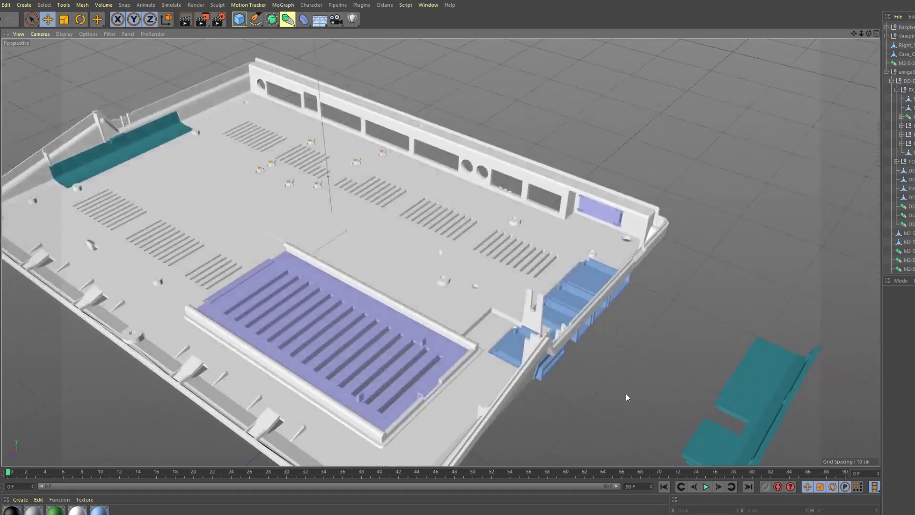
scroll(622, 346, up, 3)
scroll(616, 344, up, 3)
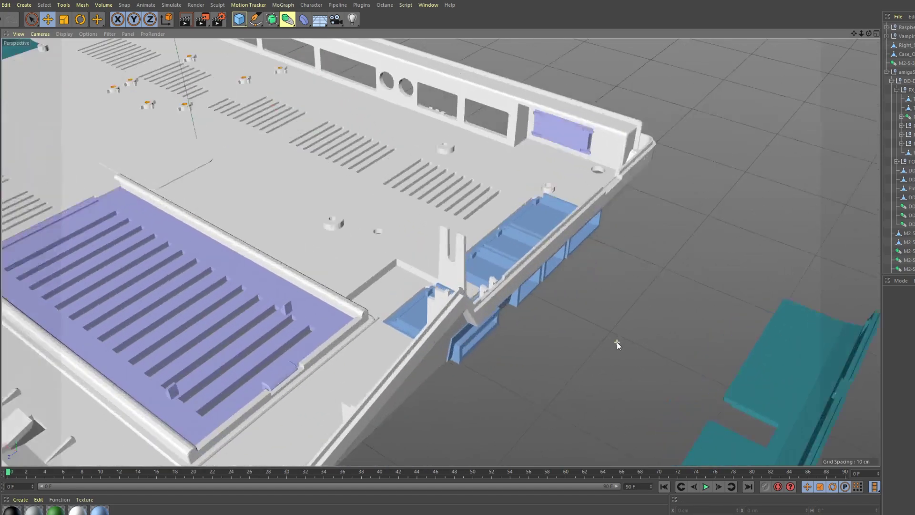
mouse_move(610, 340)
alt+mouse_down()
mouse_move(586, 318)
mouse_move(585, 332)
alt+mouse_up()
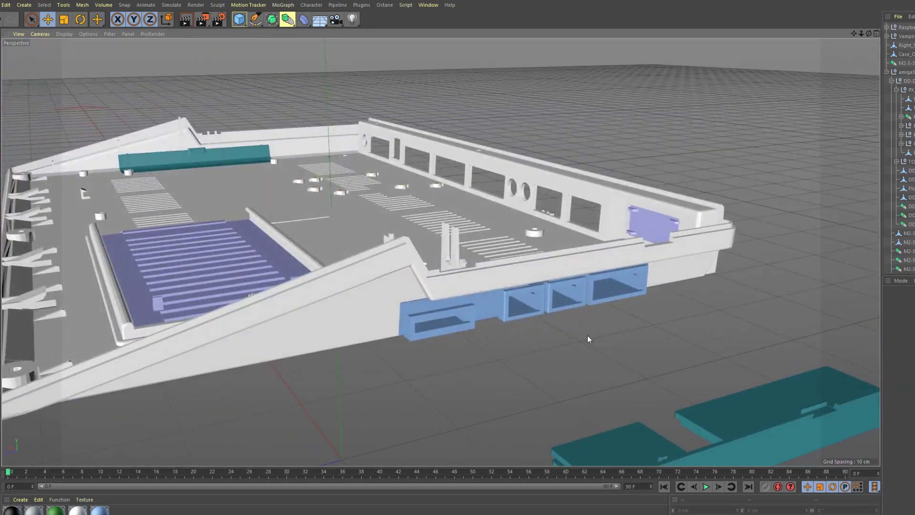
mouse_move(535, 354)
alt+mouse_down()
mouse_move(529, 344)
mouse_move(546, 338)
mouse_move(563, 360)
mouse_move(562, 378)
mouse_move(525, 313)
mouse_move(540, 348)
mouse_move(507, 378)
mouse_move(472, 378)
mouse_move(507, 406)
mouse_move(432, 386)
alt+mouse_up()
scroll(546, 354, up, 2)
scroll(547, 354, down, 2)
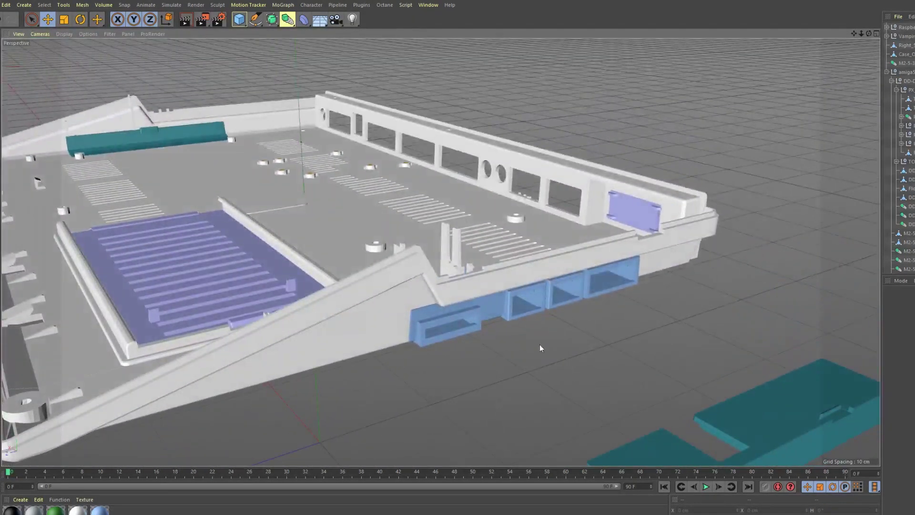
scroll(549, 364, up, 1)
scroll(549, 365, up, 1)
scroll(503, 395, up, 2)
scroll(503, 395, down, 2)
scroll(447, 376, up, 2)
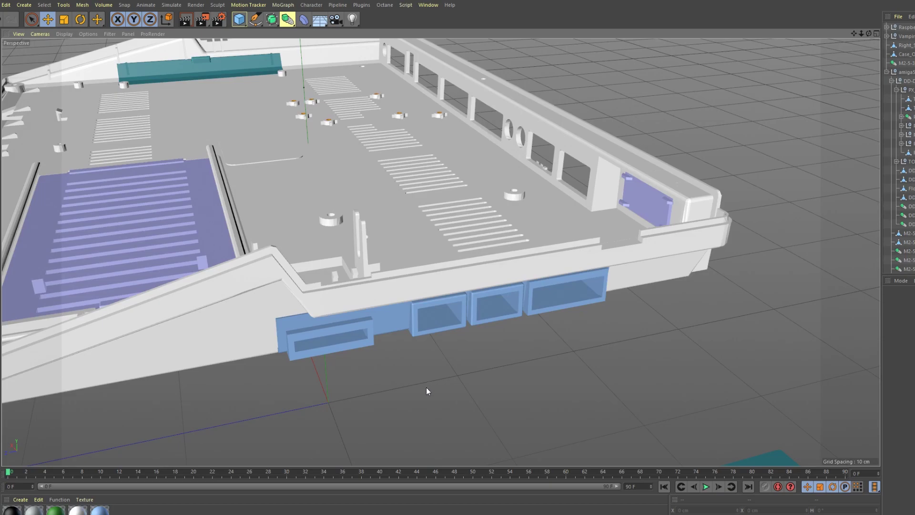
mouse_move(426, 387)
alt+mouse_down()
mouse_move(455, 388)
mouse_move(453, 377)
mouse_move(486, 384)
mouse_move(472, 368)
alt+mouse_up()
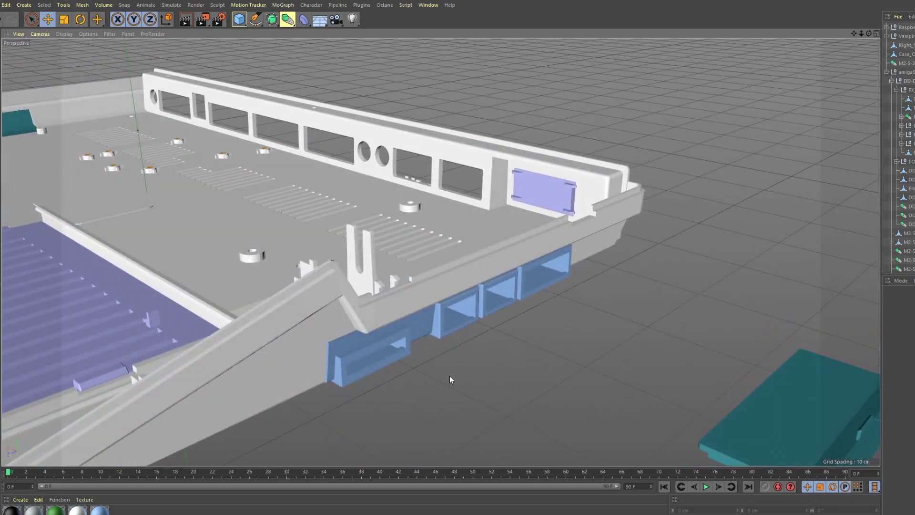
mouse_move(462, 355)
alt+mouse_down()
mouse_move(463, 369)
mouse_move(398, 375)
alt+mouse_up()
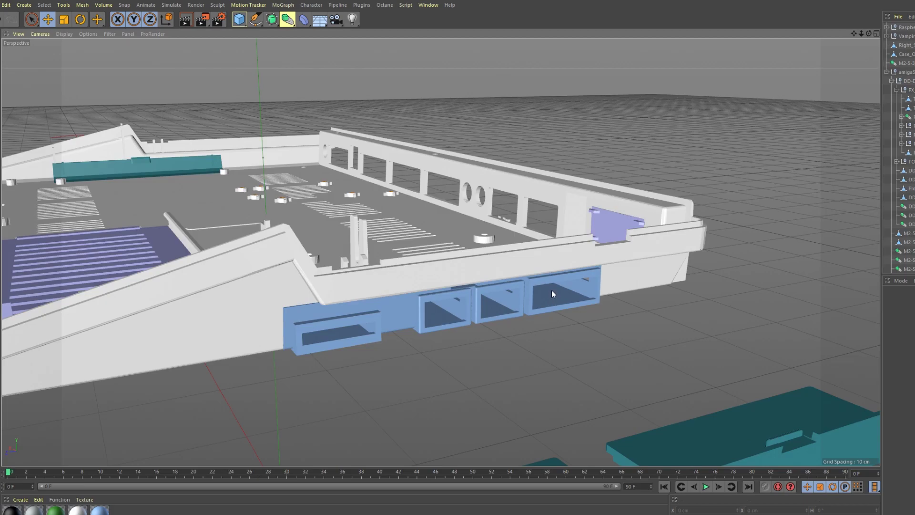
alt+drag(531, 343, 547, 365)
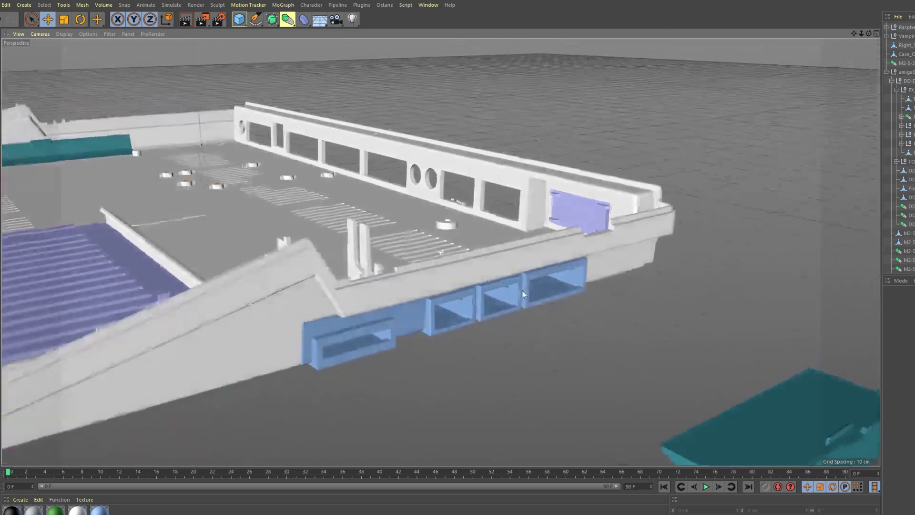
alt+drag(546, 309, 528, 303)
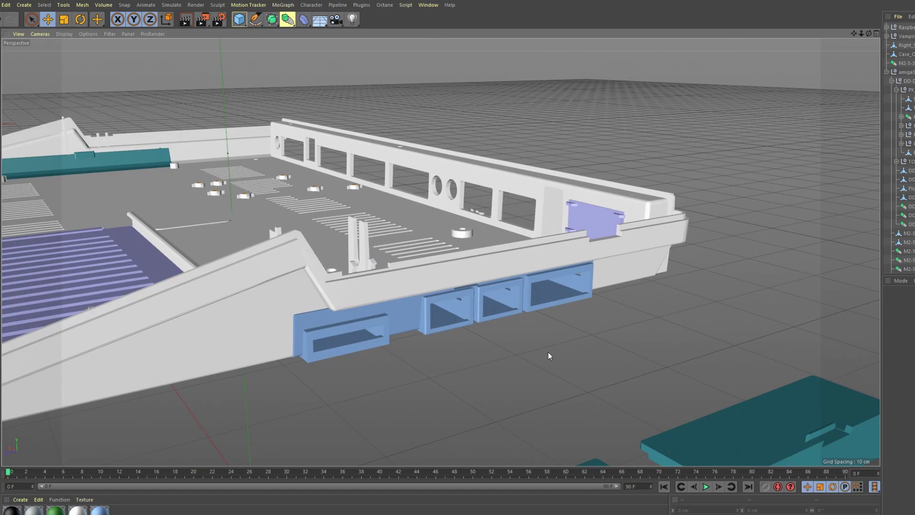
alt+drag(543, 356, 543, 372)
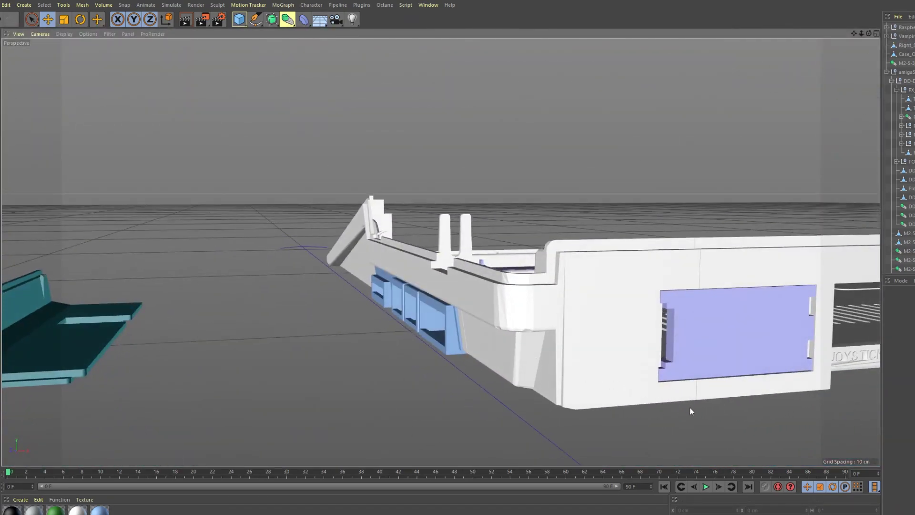
alt+drag(690, 411, 472, 348)
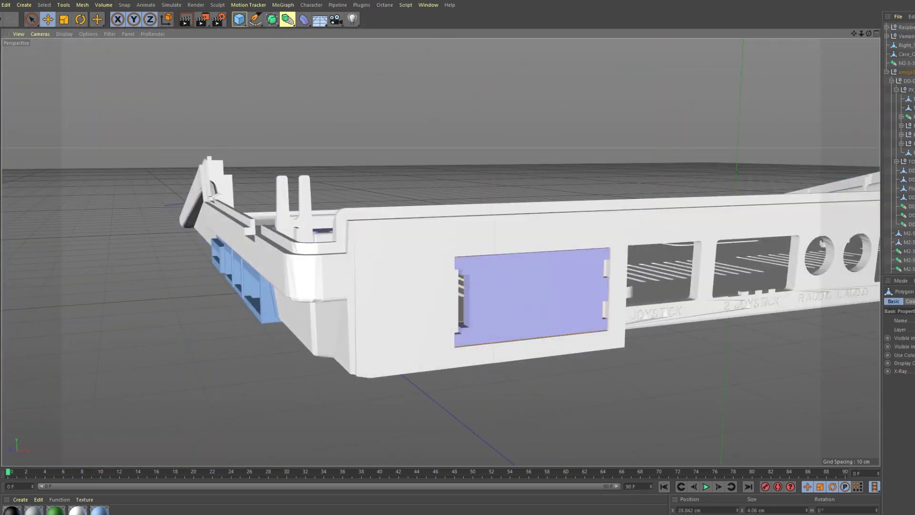
scroll(901, 143, down, 3)
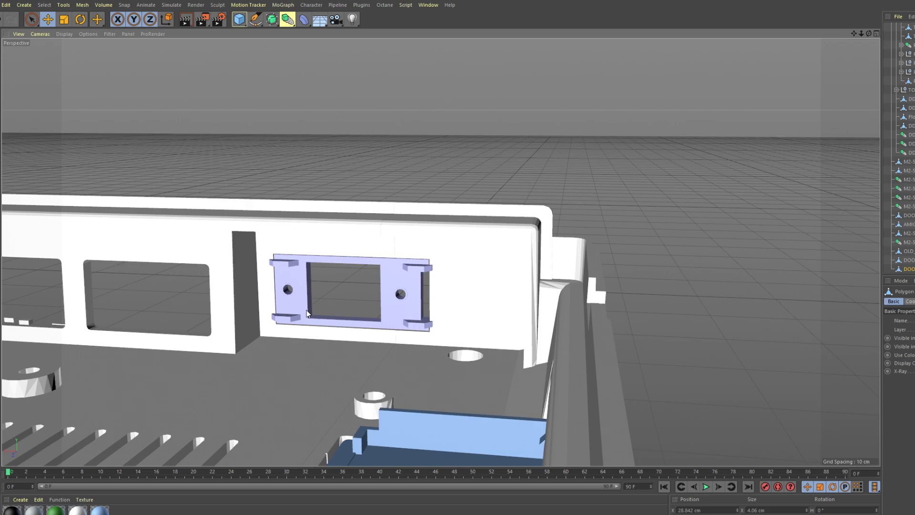
mouse_move(310, 299)
alt+mouse_down()
mouse_move(194, 318)
mouse_move(263, 324)
alt+mouse_up()
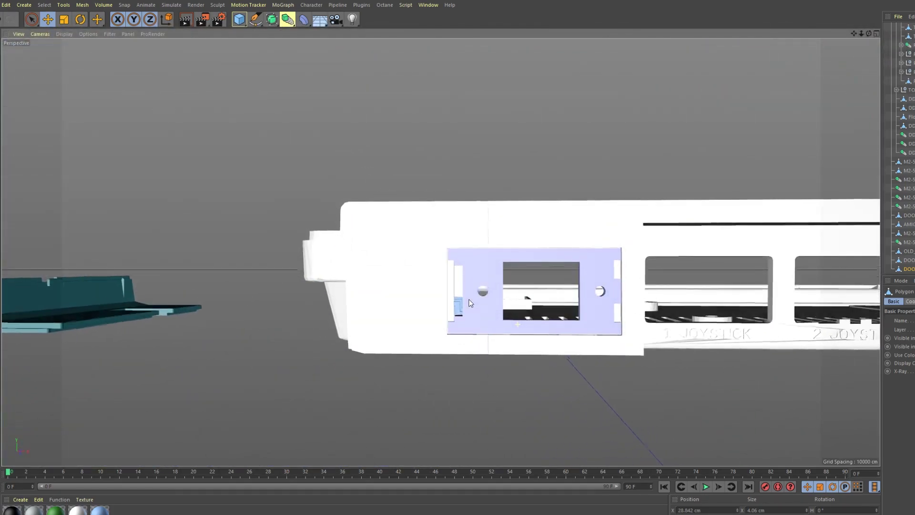
mouse_move(505, 312)
alt+mouse_down()
mouse_move(483, 292)
mouse_move(583, 364)
mouse_move(627, 350)
mouse_move(431, 328)
mouse_move(448, 303)
mouse_move(657, 287)
mouse_move(446, 315)
mouse_move(433, 329)
alt+mouse_up()
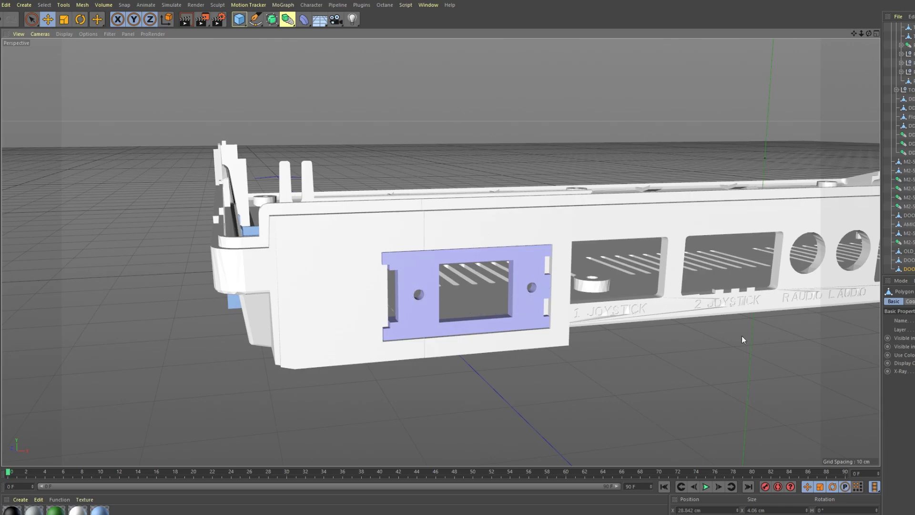
click(908, 268)
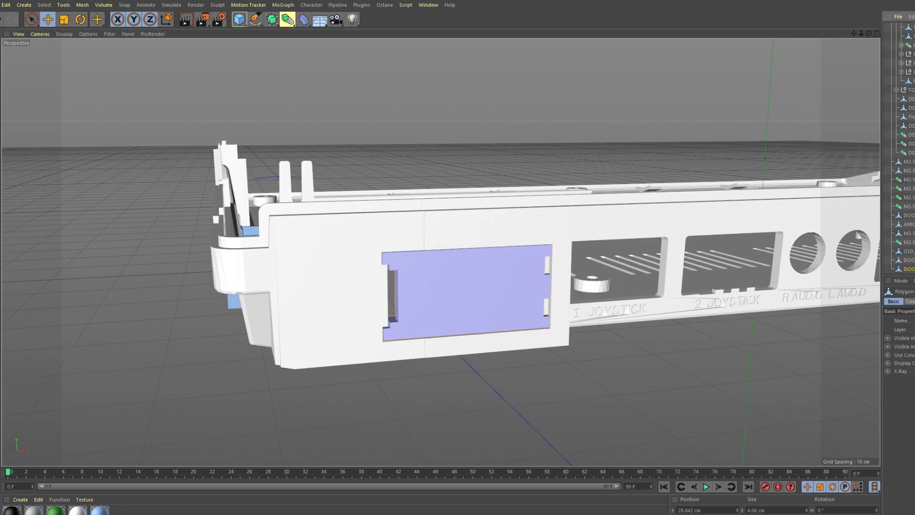
alt+drag(436, 374, 464, 378)
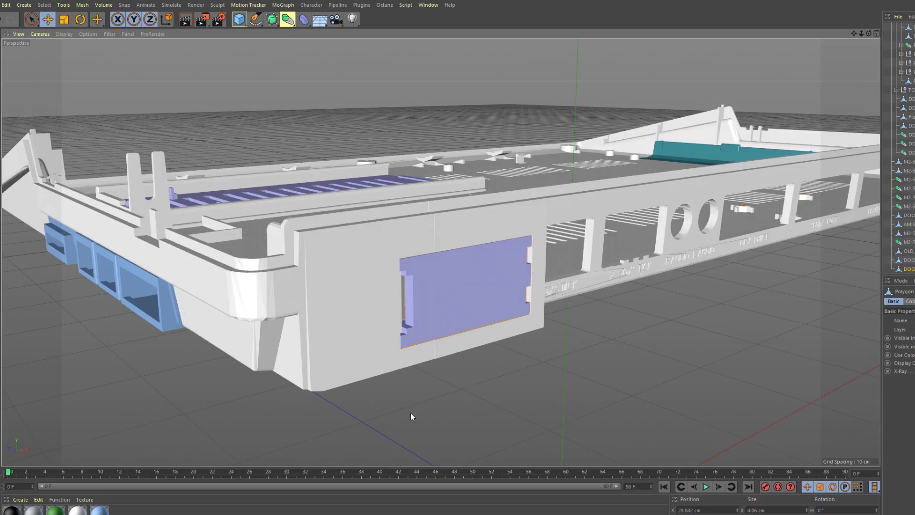
alt+drag(405, 413, 428, 406)
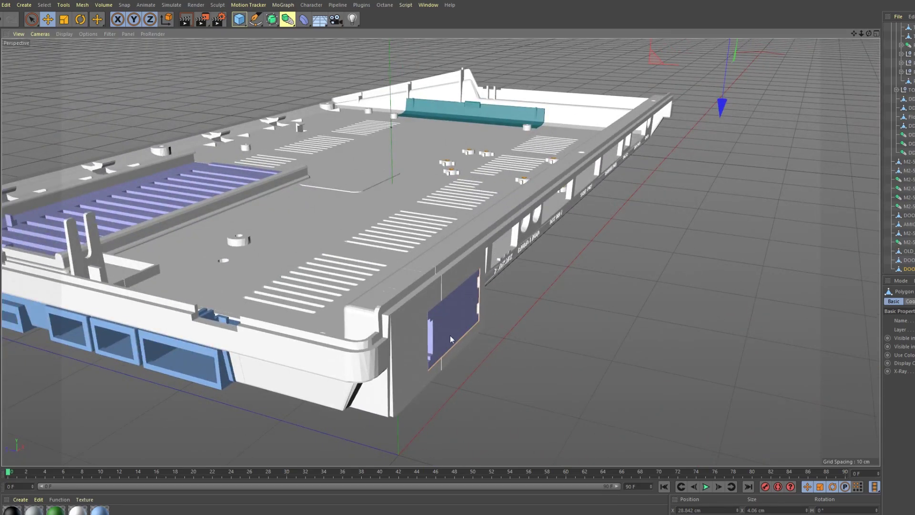
mouse_move(300, 401)
alt+mouse_down()
mouse_move(397, 407)
mouse_move(389, 404)
mouse_move(509, 274)
mouse_move(485, 316)
alt+mouse_up()
scroll(484, 316, up, 5)
scroll(480, 319, up, 3)
scroll(482, 328, down, 2)
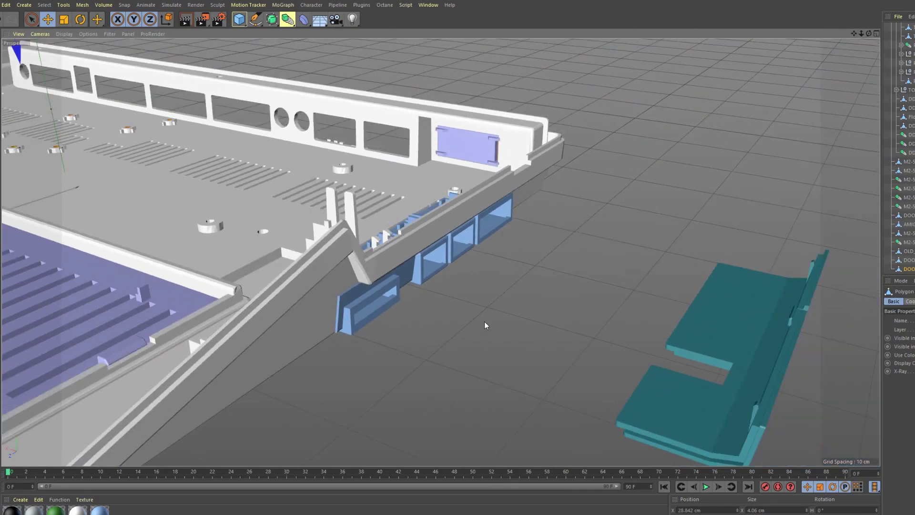
mouse_move(483, 323)
alt+mouse_down()
mouse_move(457, 326)
mouse_move(471, 338)
mouse_move(430, 328)
mouse_move(442, 344)
alt+mouse_up()
scroll(475, 332, down, 2)
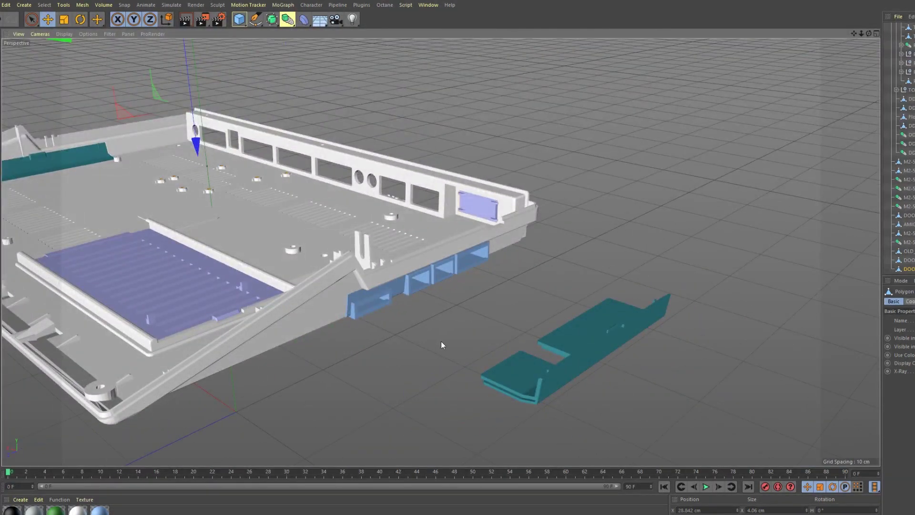
Step: Shift the blue connector housing along X and pull the teal trapdoor out of the housing
click(428, 281)
mouse_move(336, 244)
mouse_down()
mouse_move(552, 322)
mouse_move(594, 383)
mouse_up()
click(580, 333)
drag(580, 333, 320, 256)
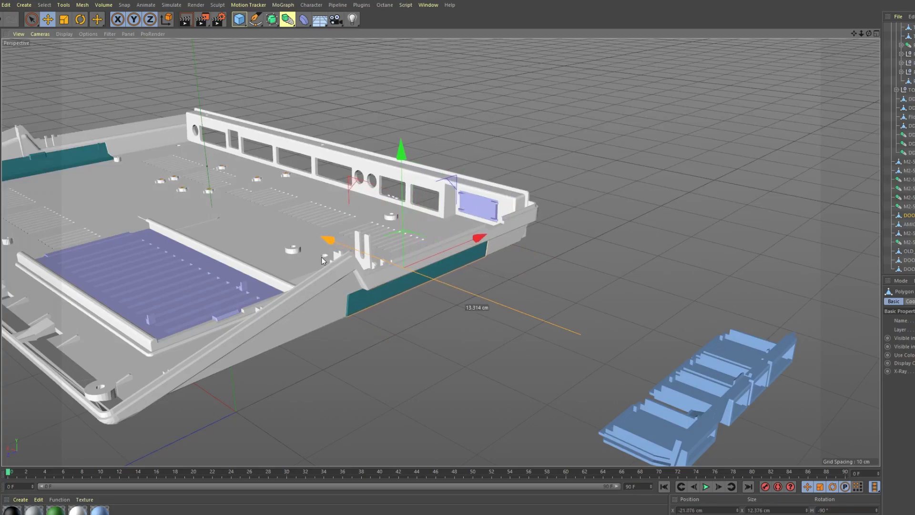
drag(322, 257, 320, 256)
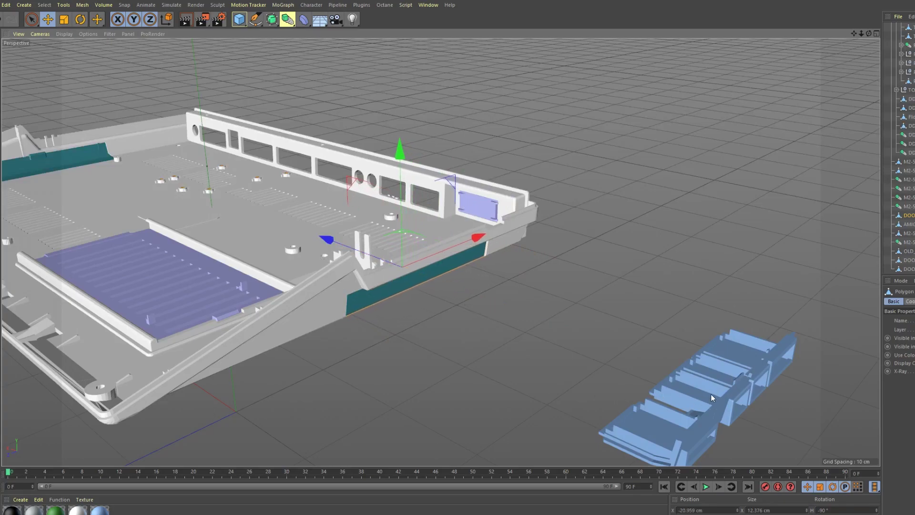
drag(326, 237, 481, 329)
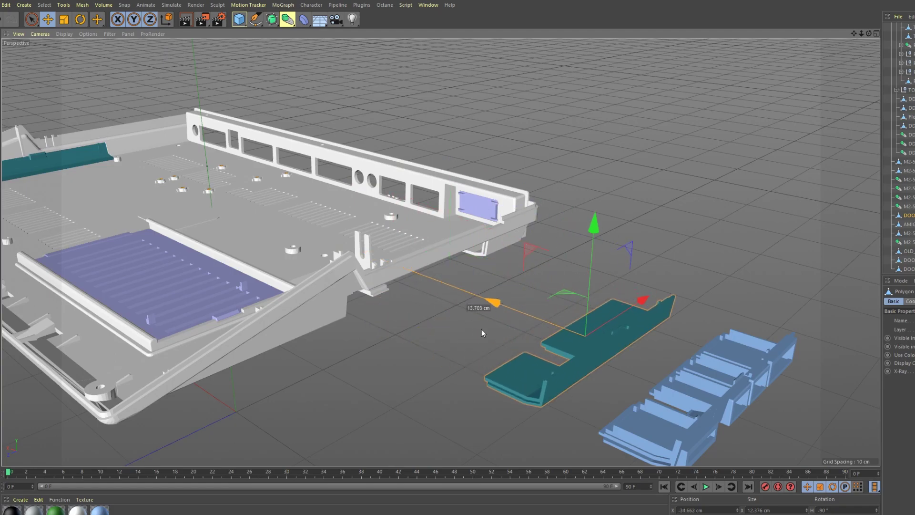
Step: Set the blue part into place against the housing's side wall
click(687, 394)
drag(686, 394, 323, 259)
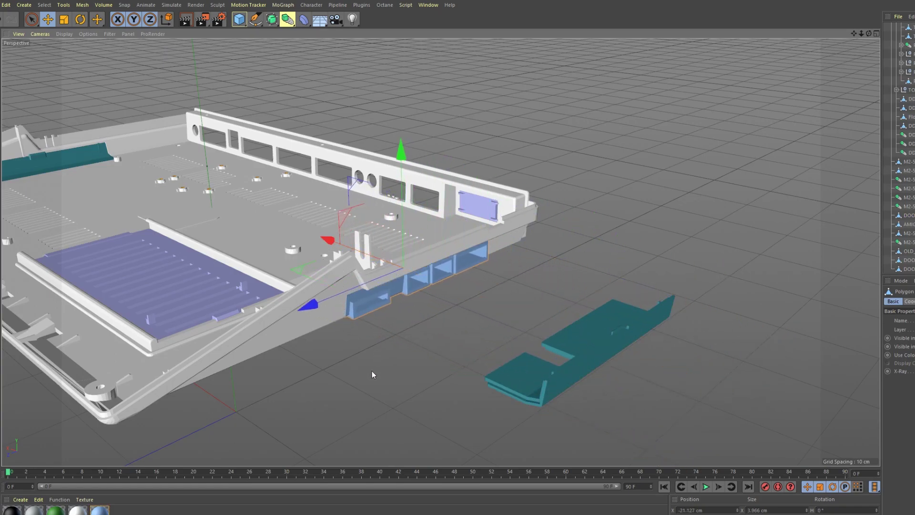
alt+drag(371, 371, 396, 380)
alt+drag(205, 332, 597, 307)
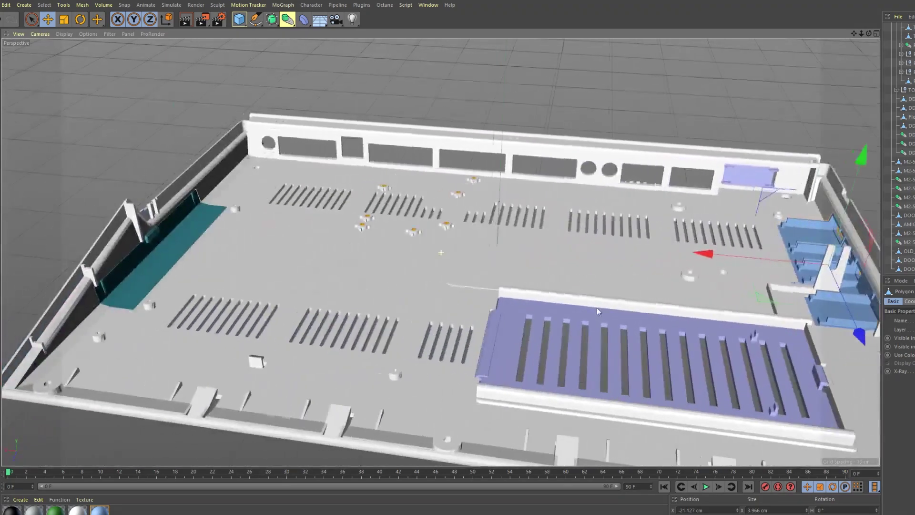
scroll(580, 340, up, 1)
click(528, 344)
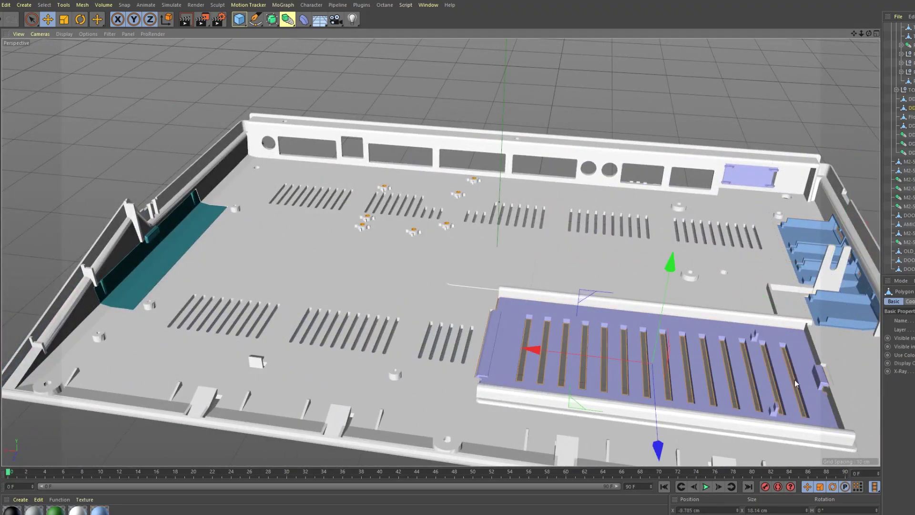
scroll(748, 372, down, 2)
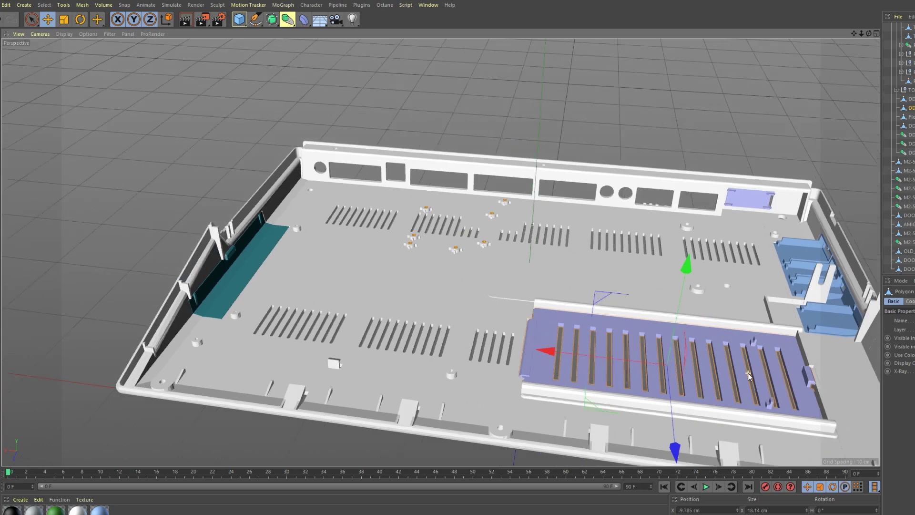
alt+drag(748, 373, 619, 371)
click(879, 377)
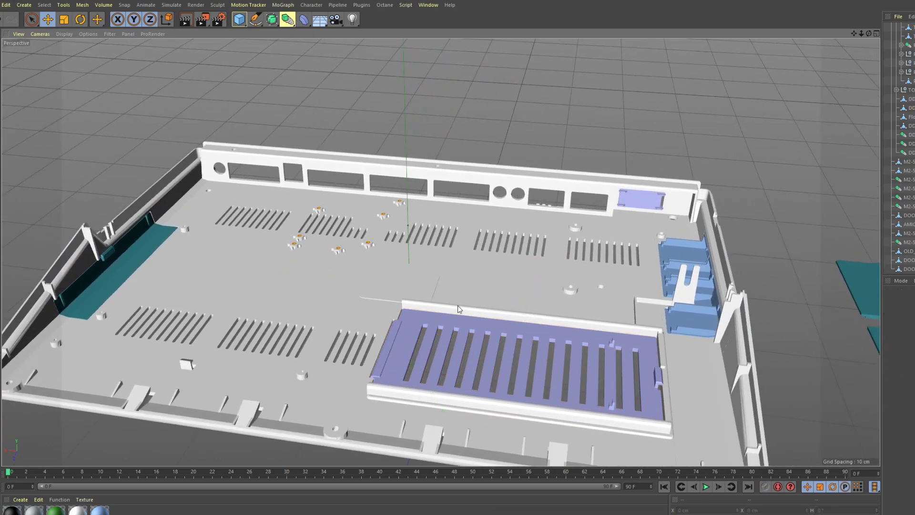
scroll(501, 341, up, 2)
scroll(521, 354, down, 1)
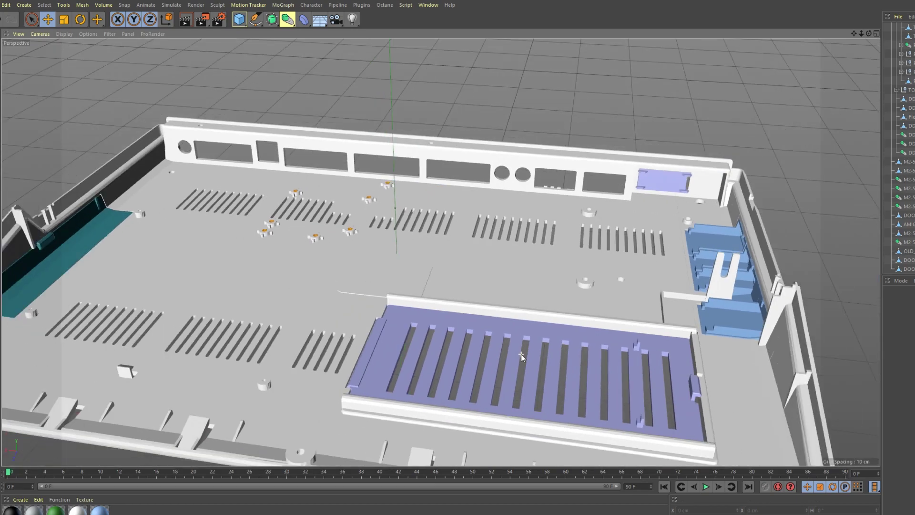
scroll(452, 349, down, 3)
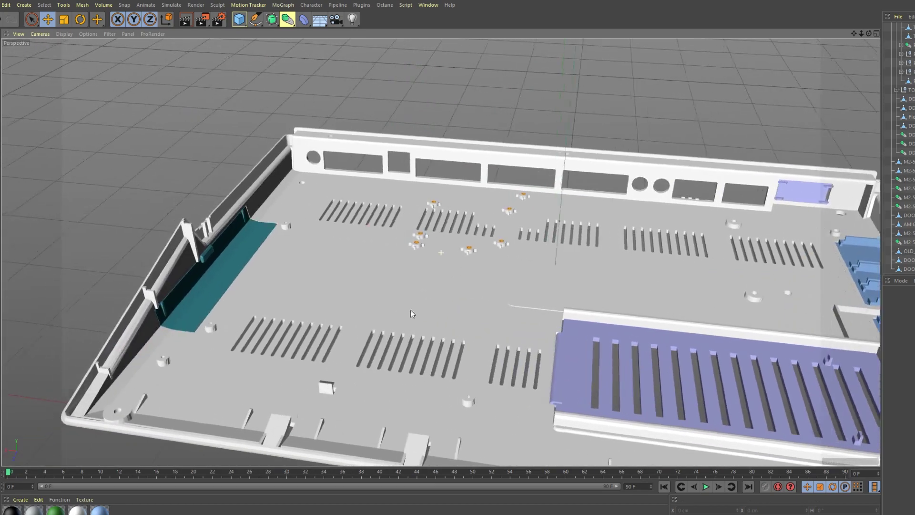
alt+drag(422, 311, 507, 329)
click(325, 304)
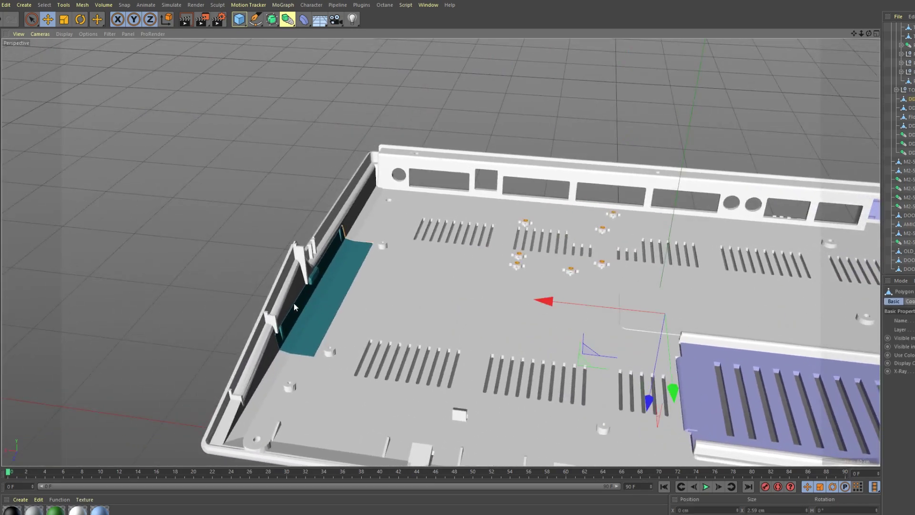
alt+drag(439, 310, 477, 307)
click(259, 331)
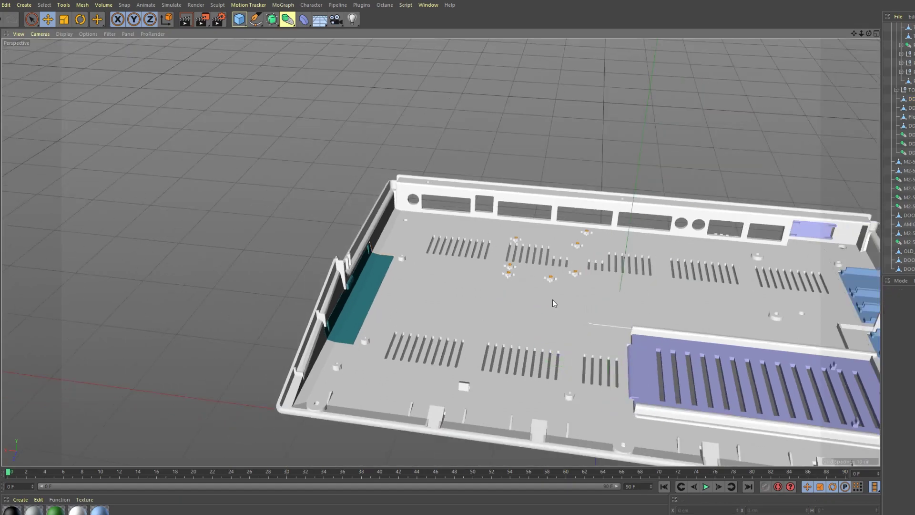
mouse_move(578, 296)
alt+mouse_down()
mouse_move(517, 284)
mouse_move(503, 198)
alt+mouse_up()
scroll(471, 282, up, 2)
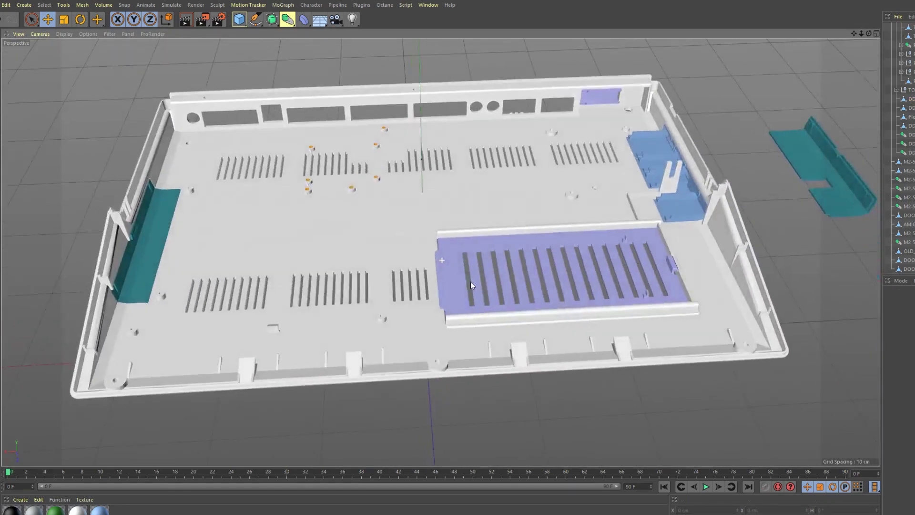
mouse_move(471, 282)
alt+mouse_down()
mouse_move(452, 268)
mouse_move(503, 300)
alt+mouse_up()
scroll(496, 305, up, 2)
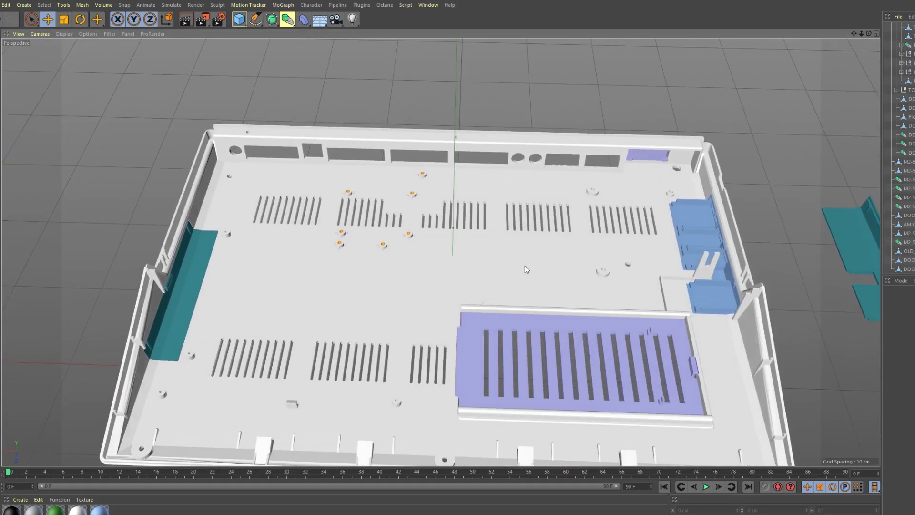
scroll(900, 143, up, 3)
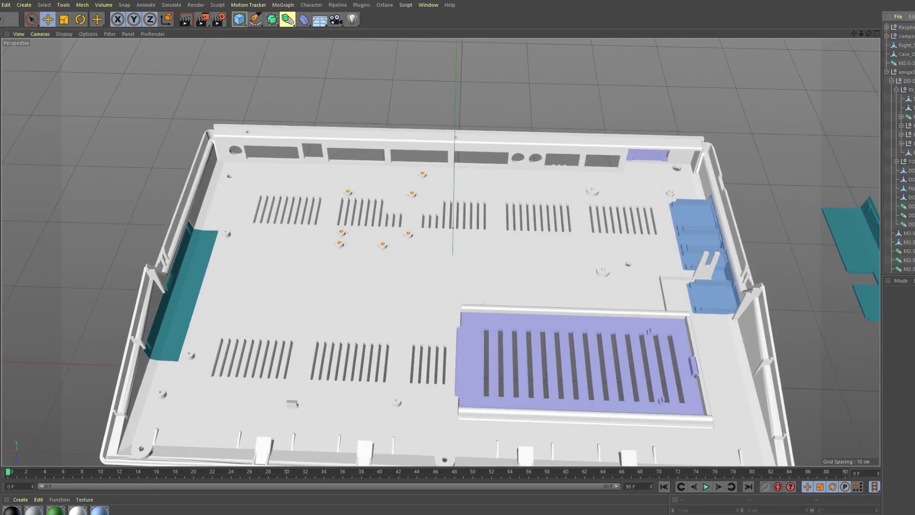
scroll(607, 172, up, 3)
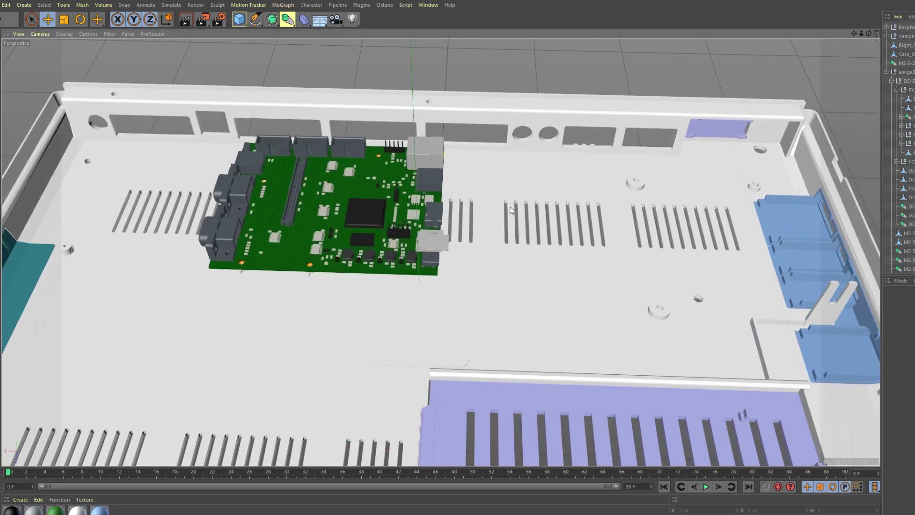
scroll(608, 172, up, 3)
scroll(672, 241, up, 2)
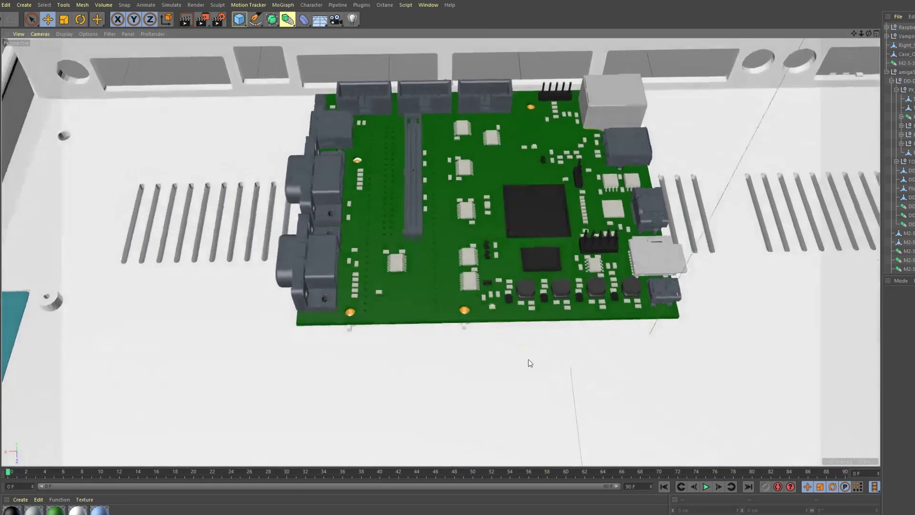
Step: Orbit from a top-down view to a tilted view of the green circuit board
alt+drag(527, 363, 535, 388)
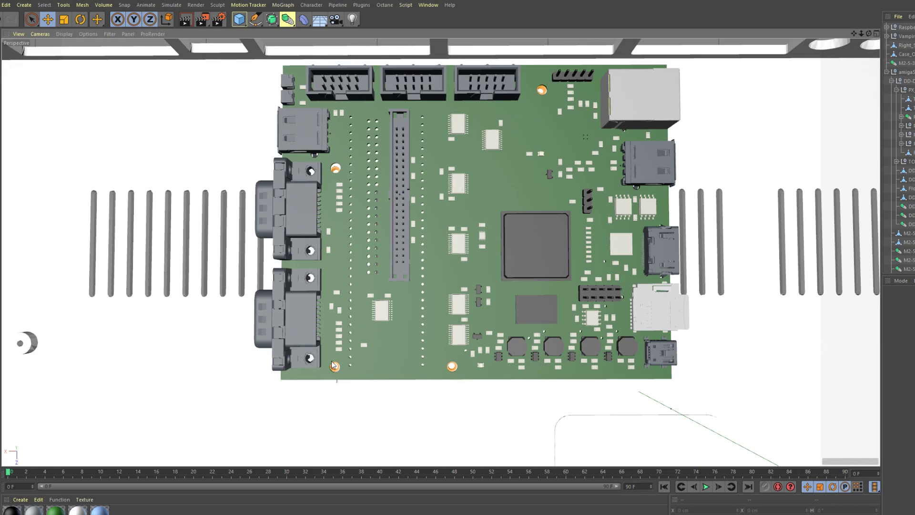
scroll(523, 212, up, 1)
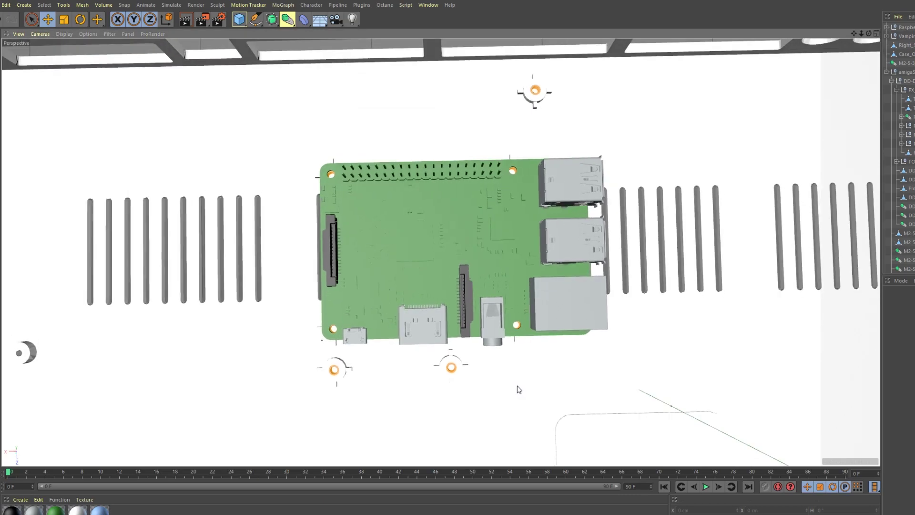
mouse_move(446, 368)
alt+mouse_down()
mouse_move(432, 379)
mouse_move(419, 370)
mouse_move(445, 374)
mouse_move(429, 378)
alt+mouse_up()
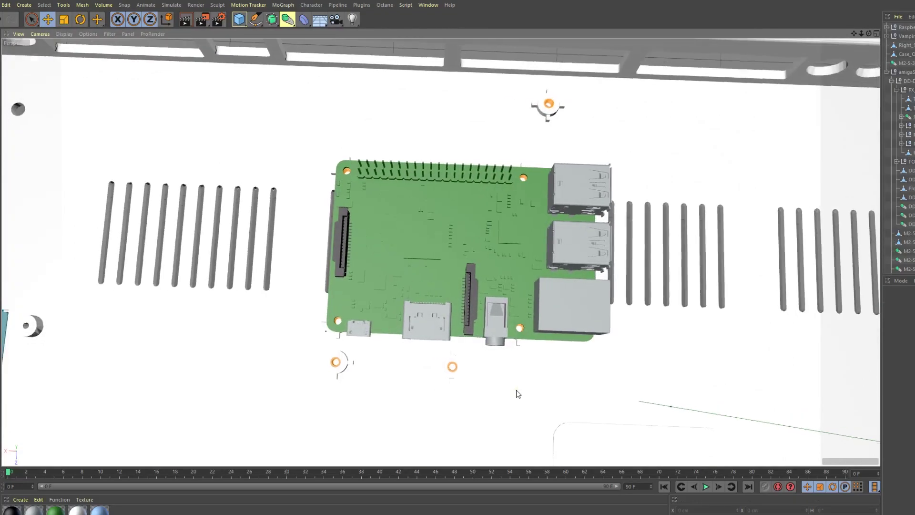
mouse_move(519, 393)
alt+mouse_down()
mouse_move(507, 413)
mouse_move(556, 403)
alt+mouse_up()
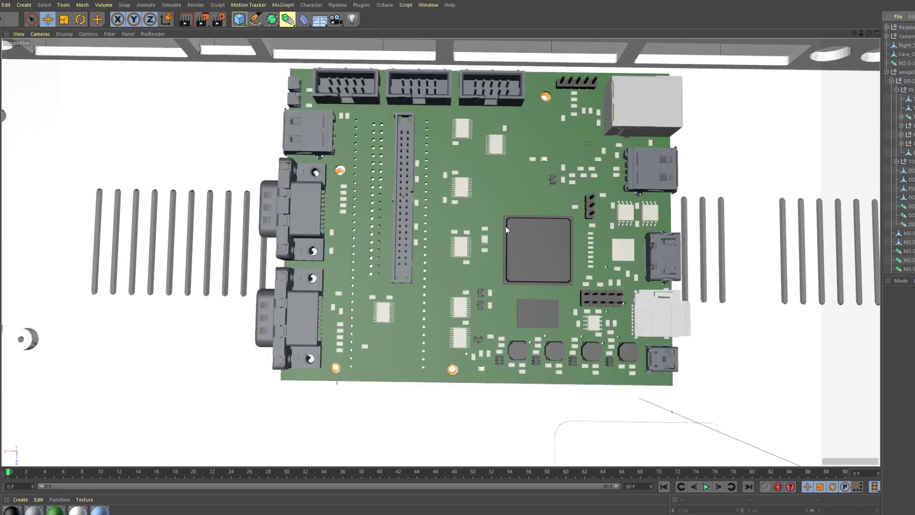
scroll(404, 366, down, 2)
scroll(411, 373, down, 5)
scroll(411, 372, down, 3)
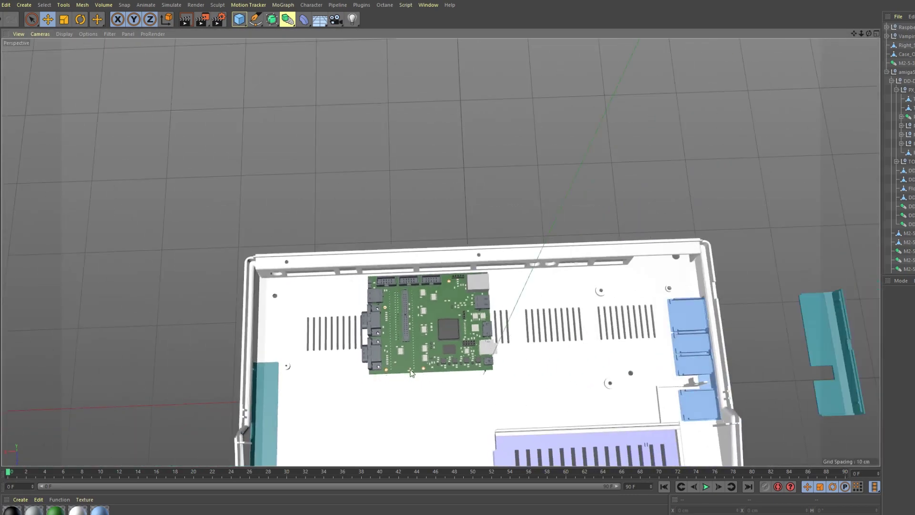
scroll(528, 387, down, 3)
mouse_move(527, 387)
alt+mouse_down()
mouse_move(554, 282)
mouse_move(539, 228)
alt+mouse_up()
alt+middle_drag(609, 232, 513, 229)
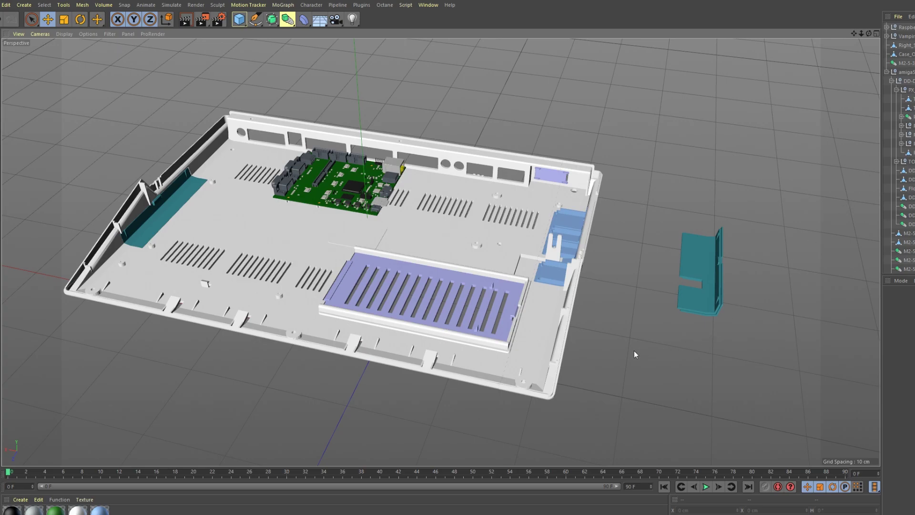
mouse_move(568, 319)
alt+mouse_down()
mouse_move(613, 306)
mouse_move(570, 302)
mouse_move(578, 348)
mouse_move(393, 374)
mouse_move(408, 369)
mouse_move(483, 396)
mouse_move(490, 413)
alt+mouse_up()
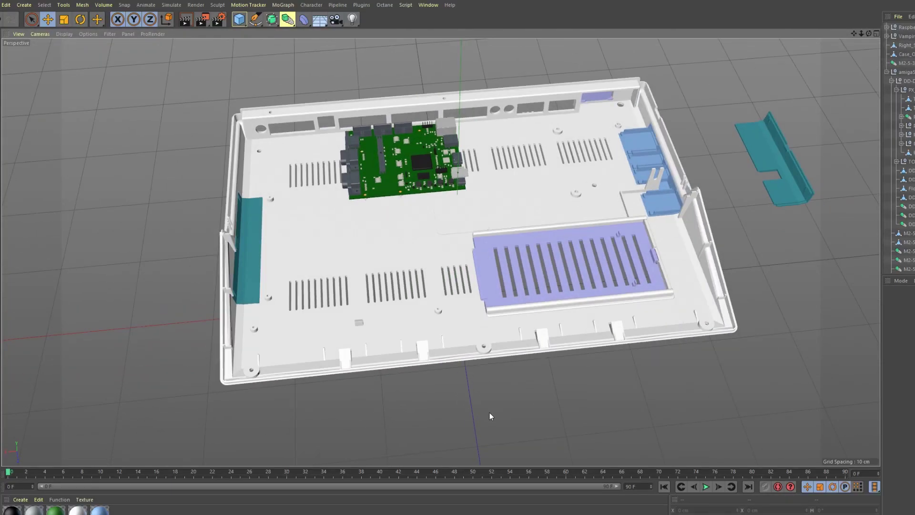
scroll(490, 412, up, 2)
scroll(504, 402, up, 2)
scroll(512, 399, up, 2)
mouse_move(512, 402)
alt+mouse_down()
mouse_move(512, 382)
mouse_move(486, 423)
alt+mouse_up()
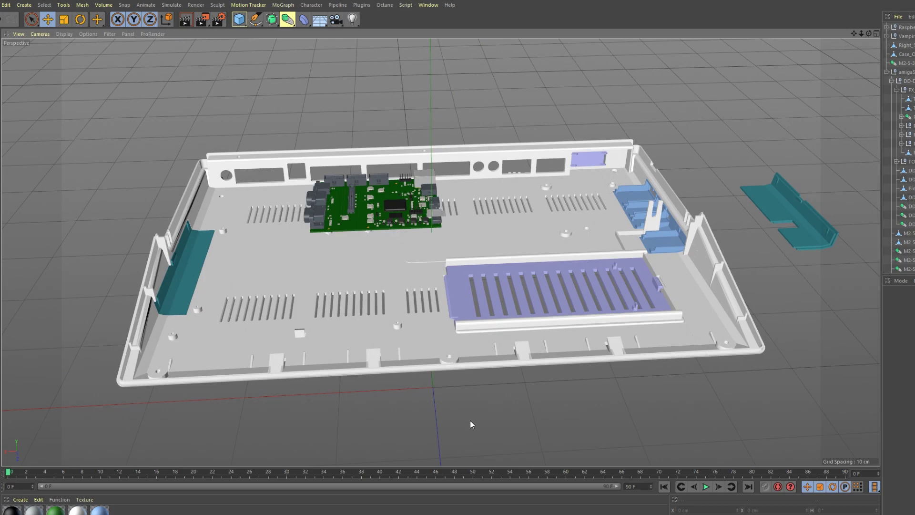
mouse_move(469, 423)
alt+mouse_down()
mouse_move(482, 388)
mouse_move(480, 417)
mouse_move(470, 424)
alt+mouse_up()
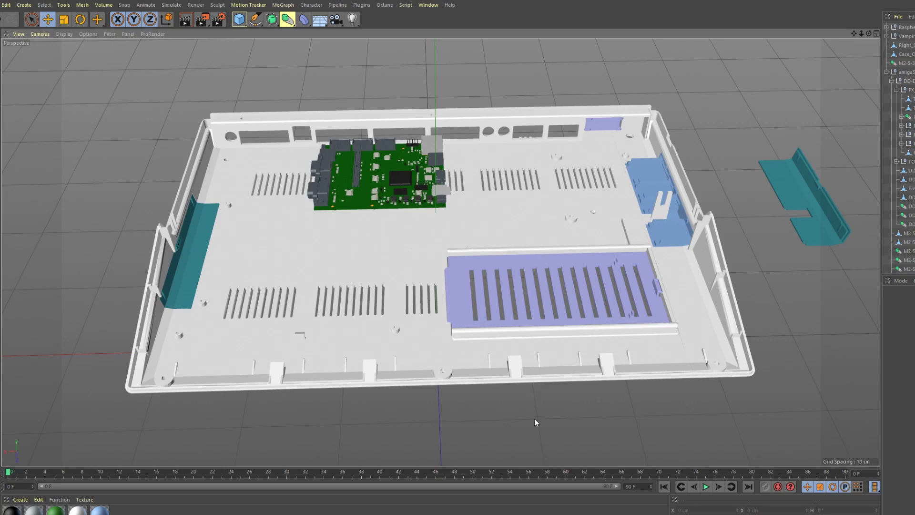
mouse_move(527, 425)
alt+mouse_down()
mouse_move(532, 393)
mouse_move(533, 401)
mouse_move(473, 407)
alt+mouse_up()
alt+middle_drag(473, 407, 476, 417)
alt+drag(494, 409, 487, 422)
scroll(420, 324, down, 2)
scroll(421, 325, up, 4)
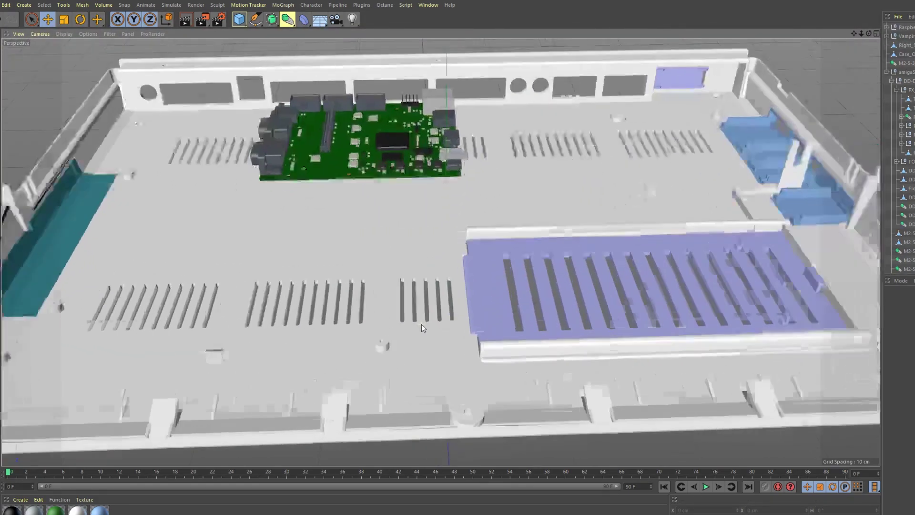
mouse_move(422, 324)
alt+mouse_down()
mouse_move(421, 421)
mouse_move(585, 380)
mouse_move(626, 381)
mouse_move(398, 421)
mouse_move(411, 428)
alt+mouse_up()
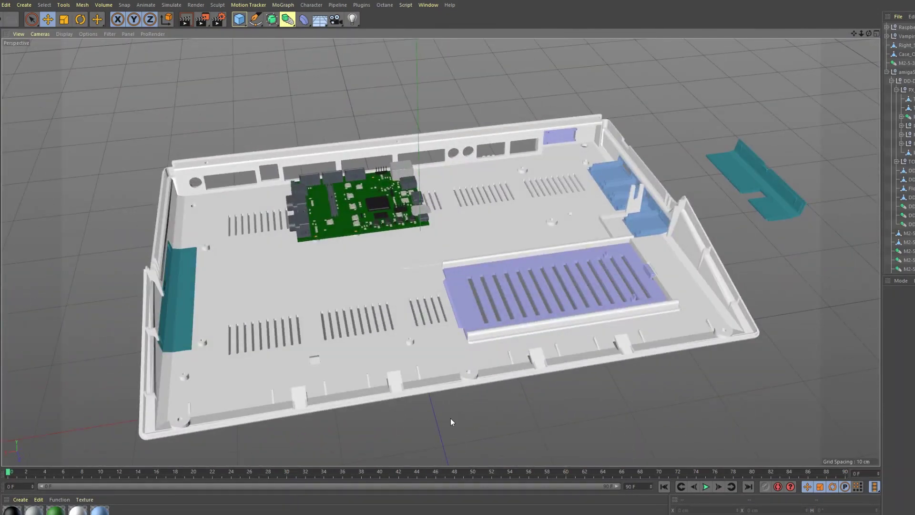
mouse_move(465, 421)
alt+mouse_down()
mouse_move(481, 388)
mouse_move(472, 381)
mouse_move(491, 374)
mouse_move(482, 409)
alt+mouse_up()
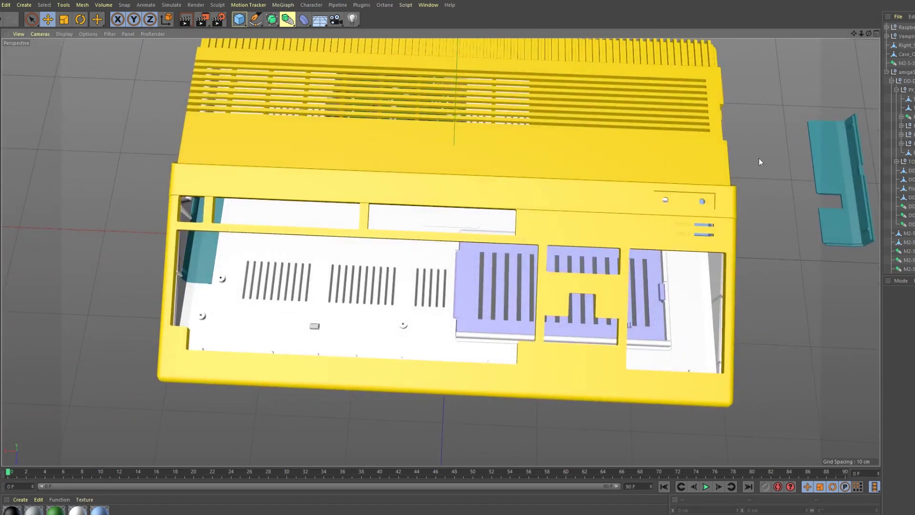
Step: Orbit around the yellow case to a flatter frontal view
mouse_move(754, 169)
alt+mouse_down()
mouse_move(712, 188)
mouse_move(772, 196)
mouse_move(751, 167)
mouse_move(740, 189)
alt+mouse_up()
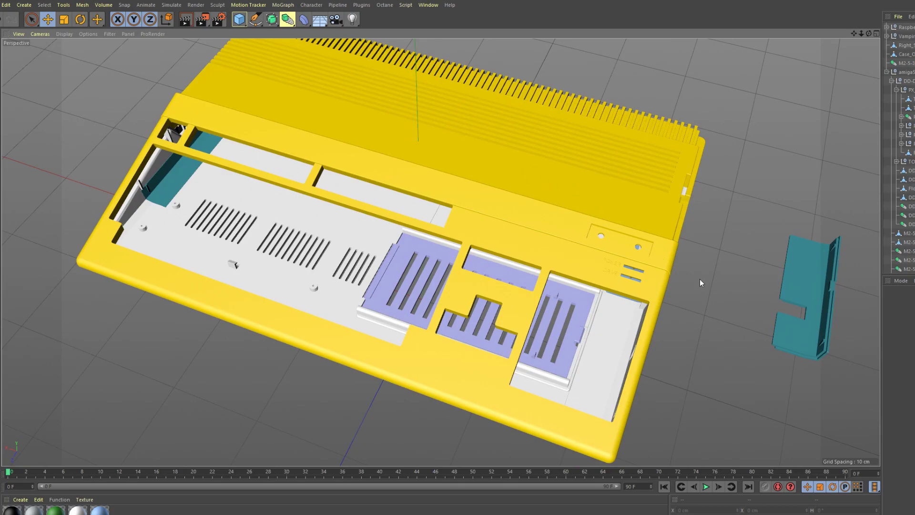
mouse_move(701, 282)
alt+mouse_down()
mouse_move(669, 238)
mouse_move(612, 220)
mouse_move(714, 265)
mouse_move(704, 260)
alt+mouse_up()
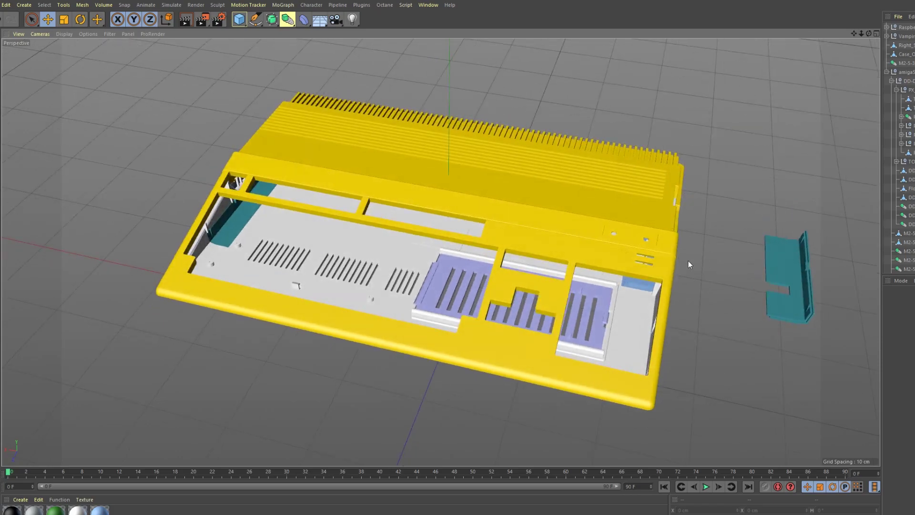